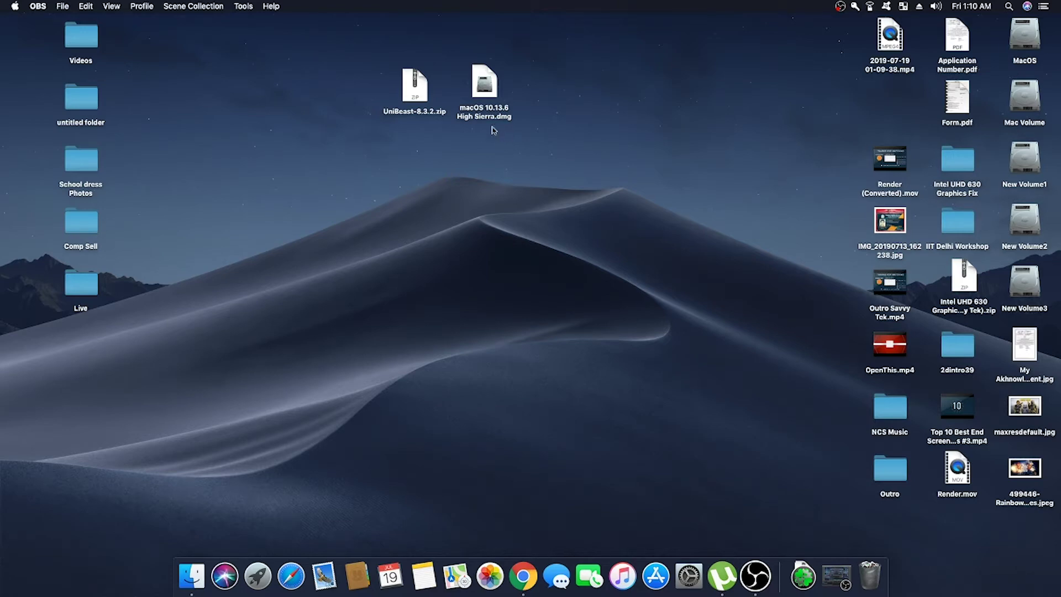
Open the macOS 10.13.6 High Sierra disk image and copy Install macOS High Sierra into Applications.
double_click(490, 93)
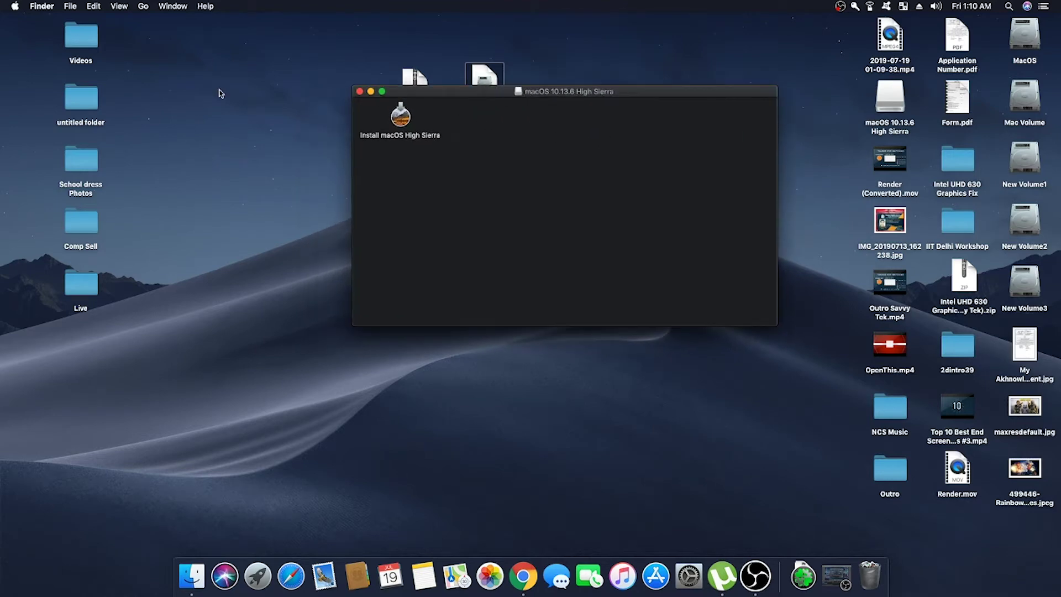
right_click(192, 575)
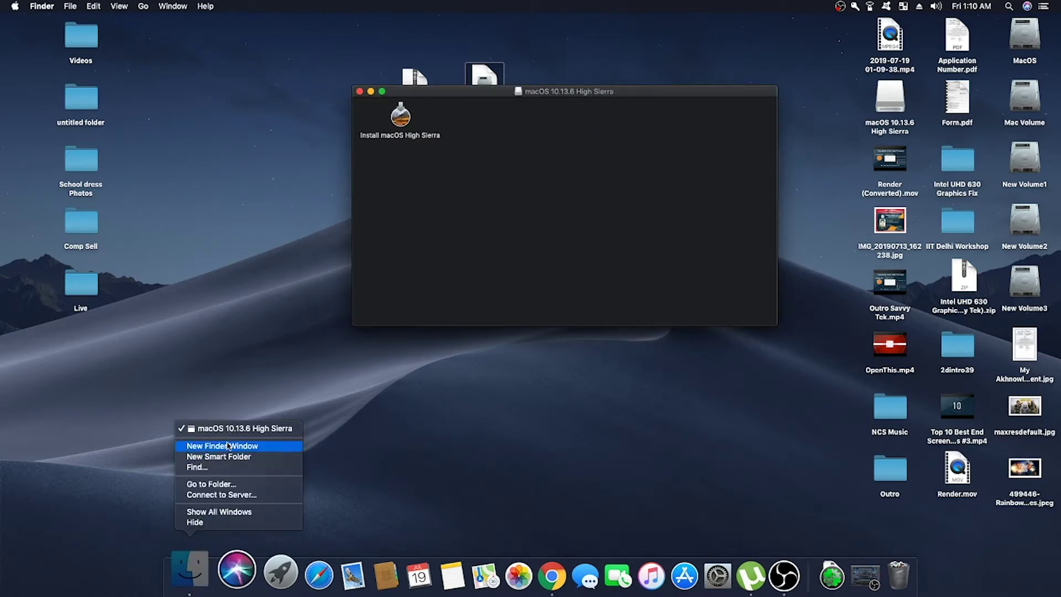
click(221, 446)
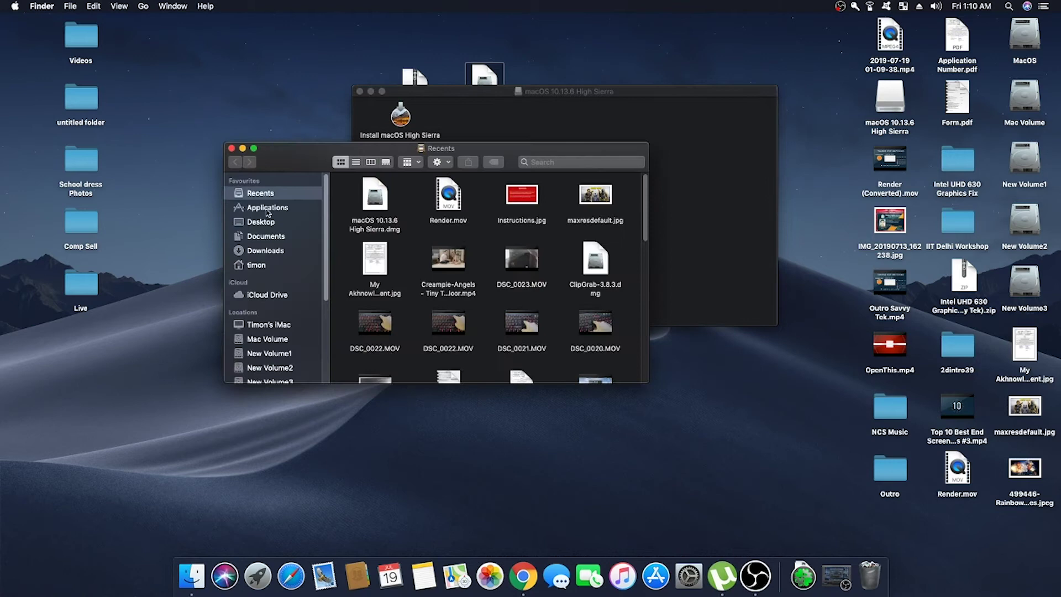
click(267, 209)
drag(396, 150, 457, 185)
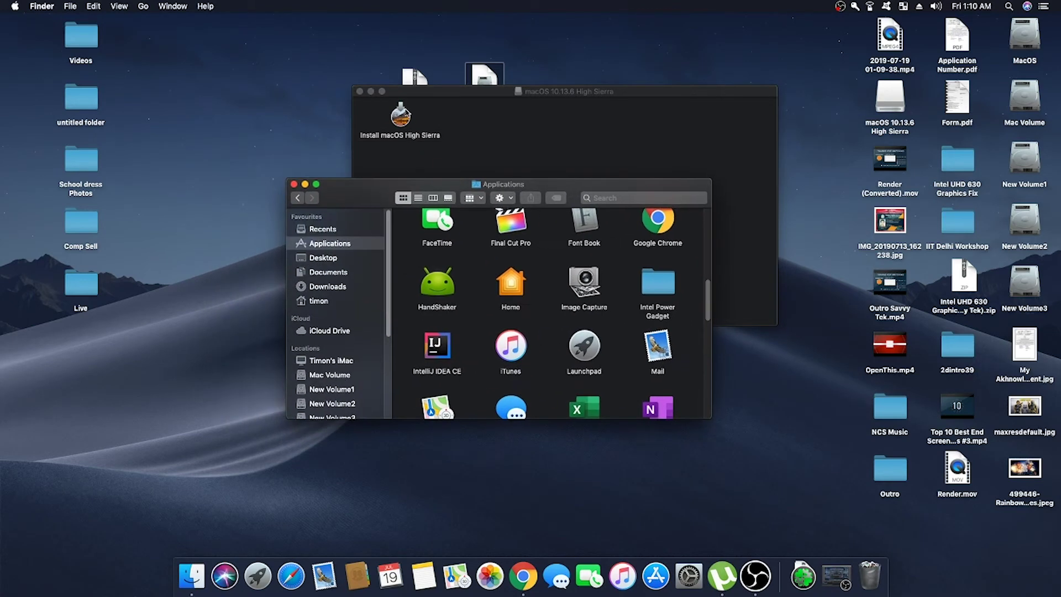
drag(401, 116, 689, 349)
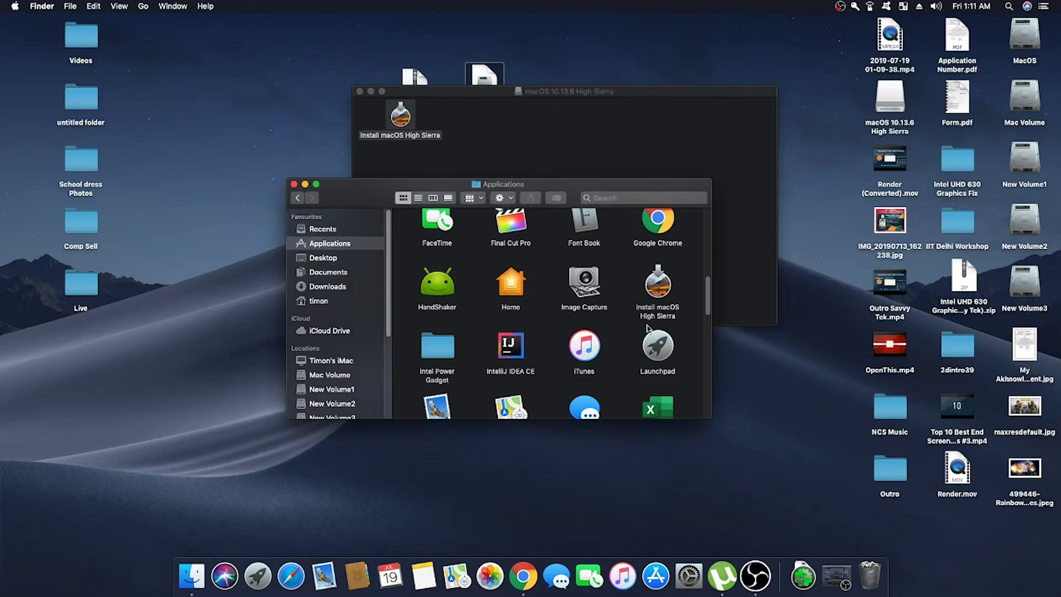
click(294, 184)
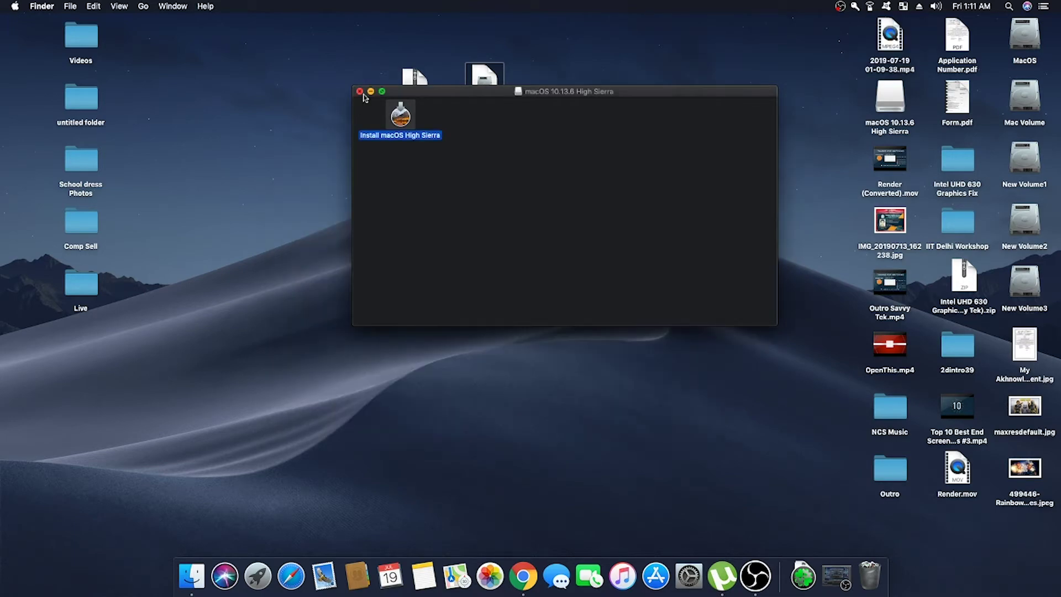
Close the disk image window and confirm Launchpad lists Install macOS High Sierra.
click(360, 91)
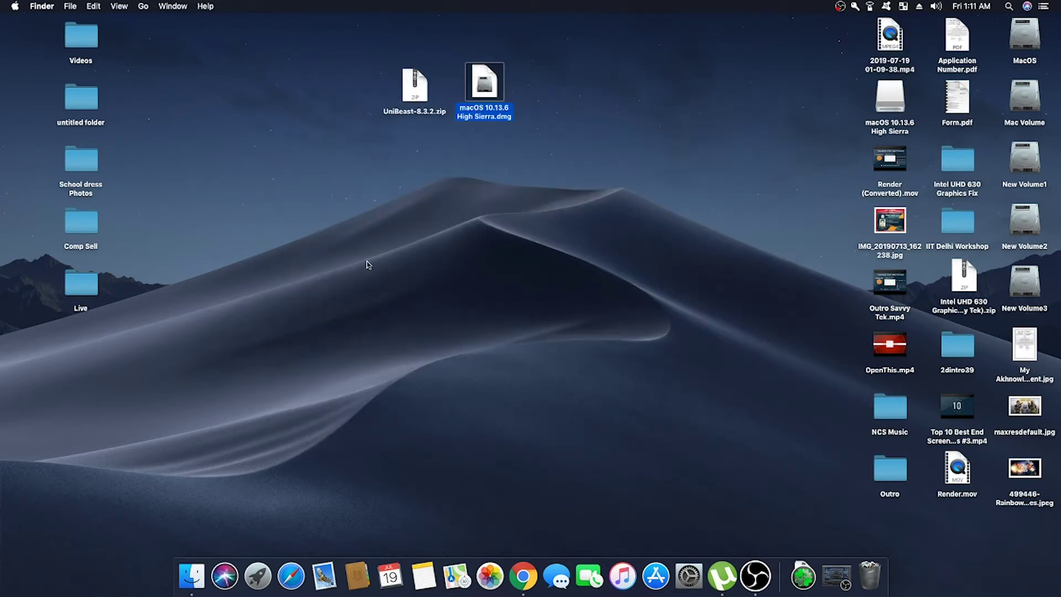
click(258, 575)
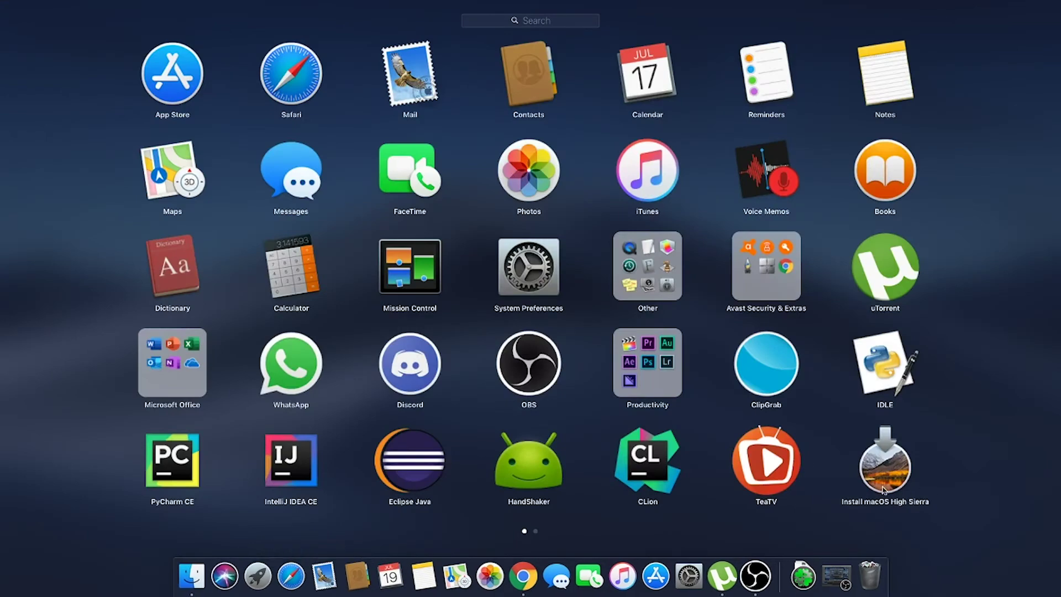
click(265, 571)
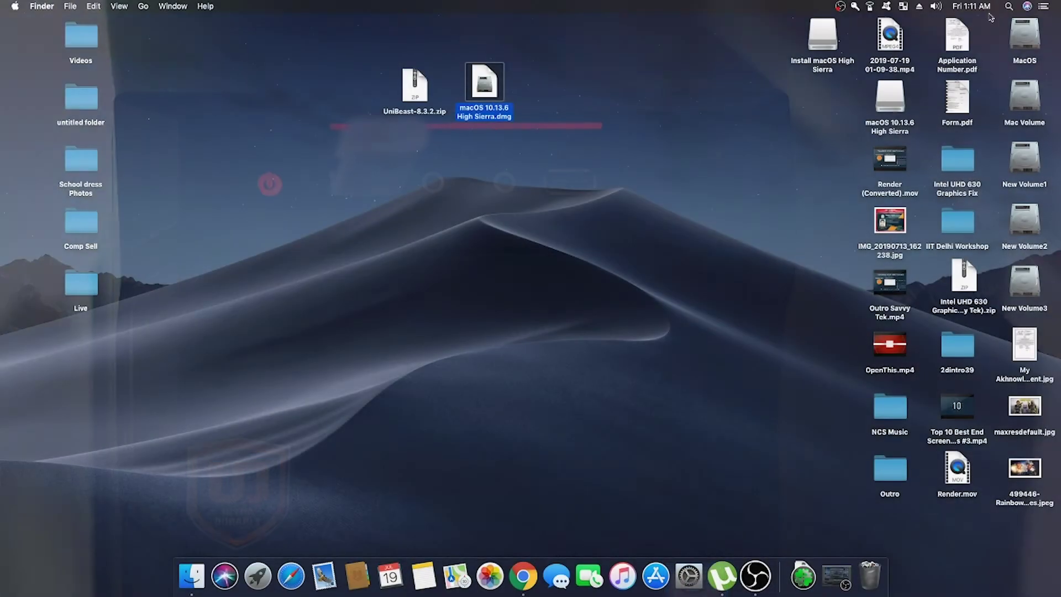
Launch Disk Utility from a Spotlight search for 'disk' and select the 8.05 GB VendorCo ProductCode Media drive.
click(1010, 6)
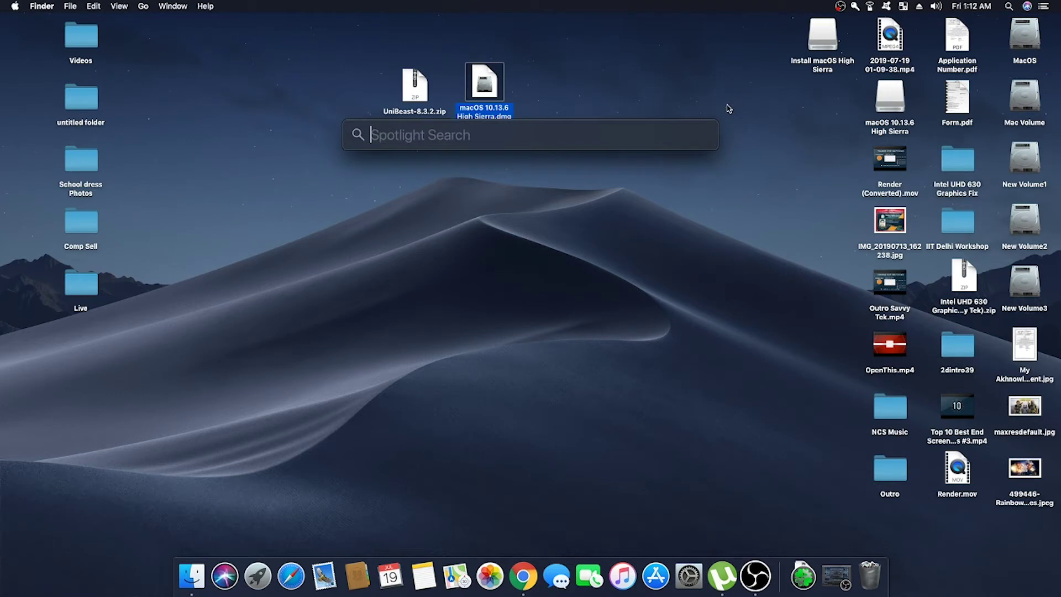
text(disk)
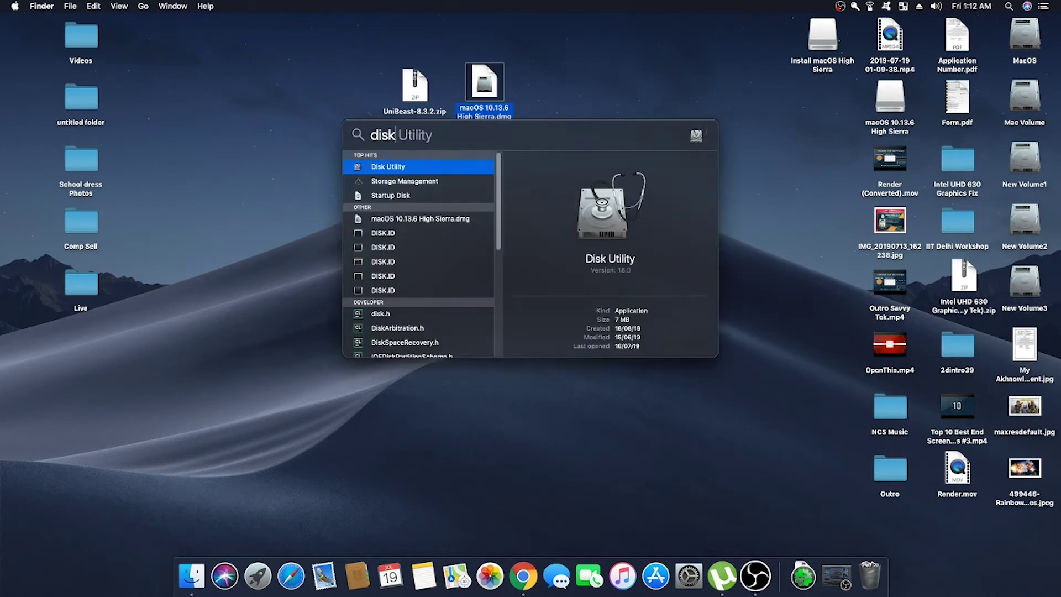
key(Return)
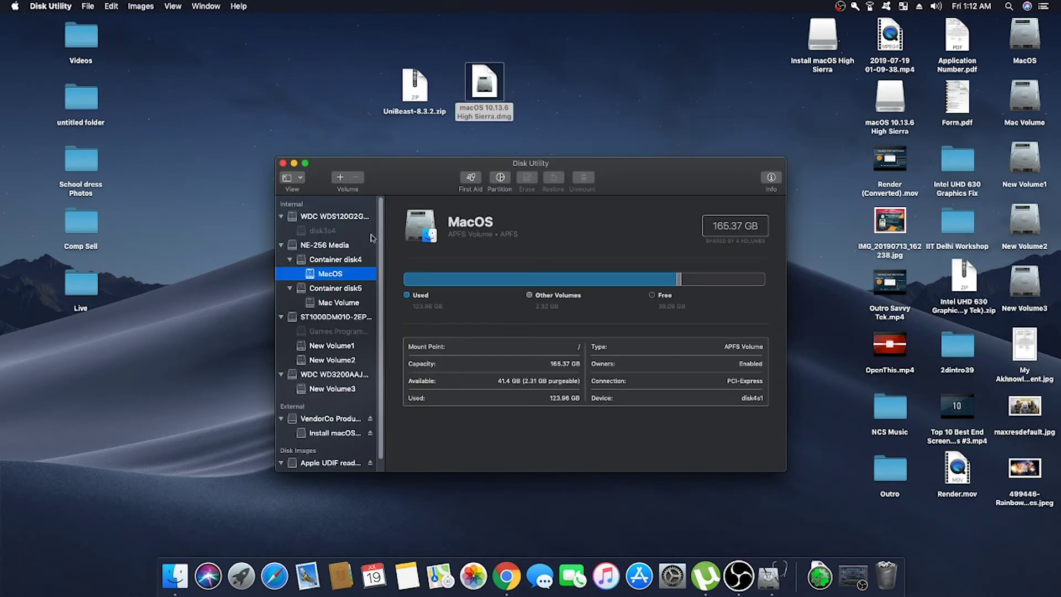
scroll(359, 378, down, 1)
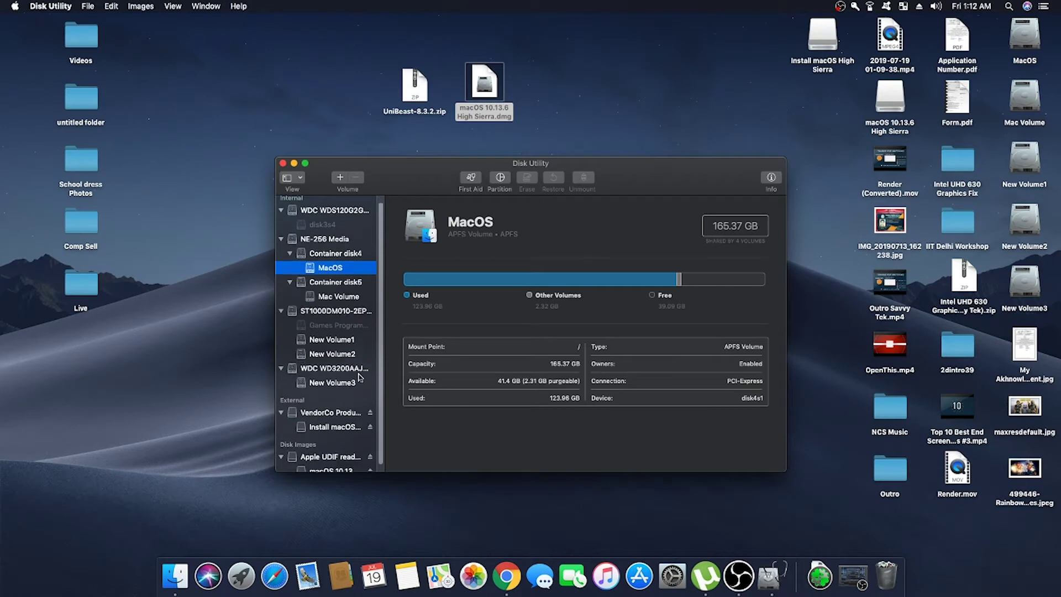
scroll(359, 378, down, 1)
click(320, 407)
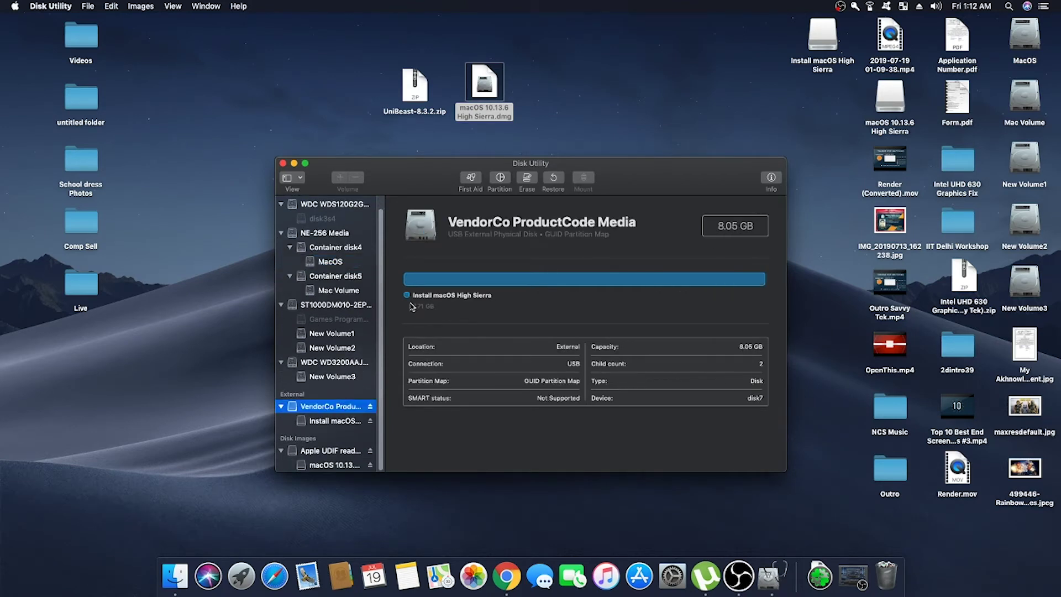
Set the erase to name the volume 'High Sierra', using Mac OS Extended (Journaled) and GUID Partition Map.
click(526, 178)
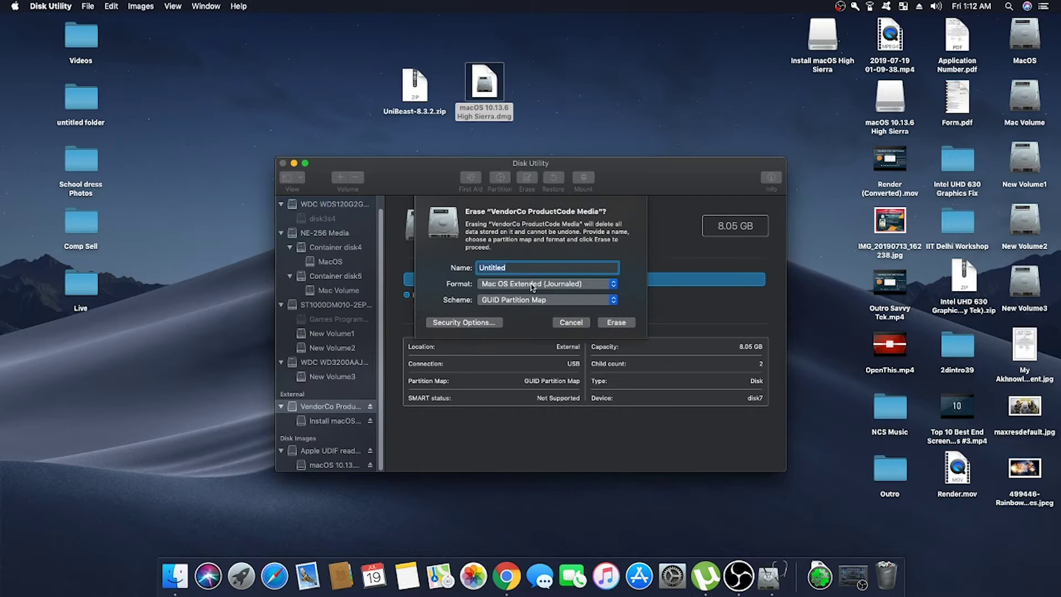
key(BackSpace)
text(High Sierra)
click(550, 284)
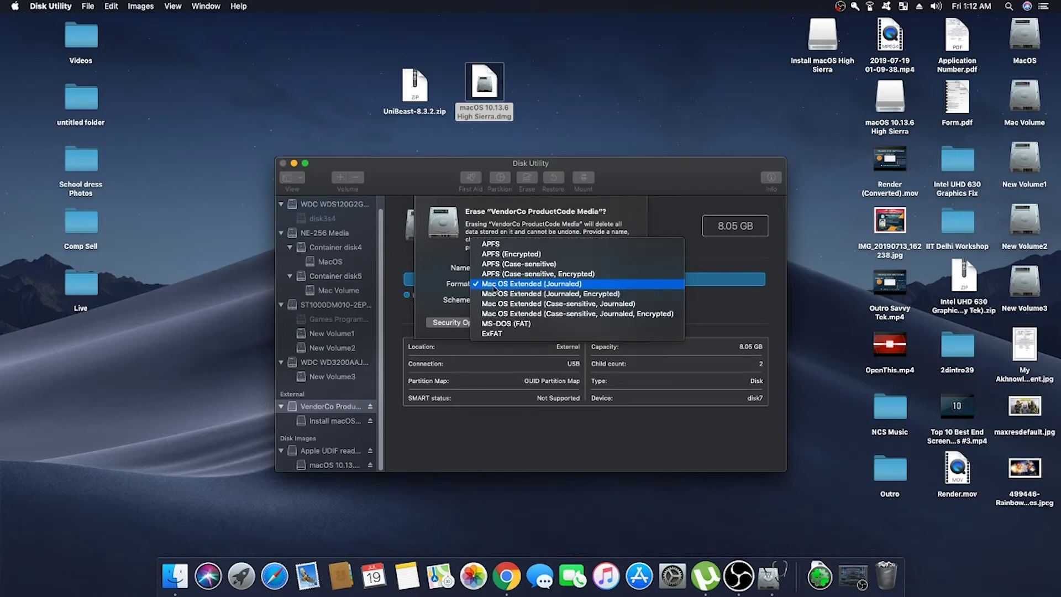
click(560, 286)
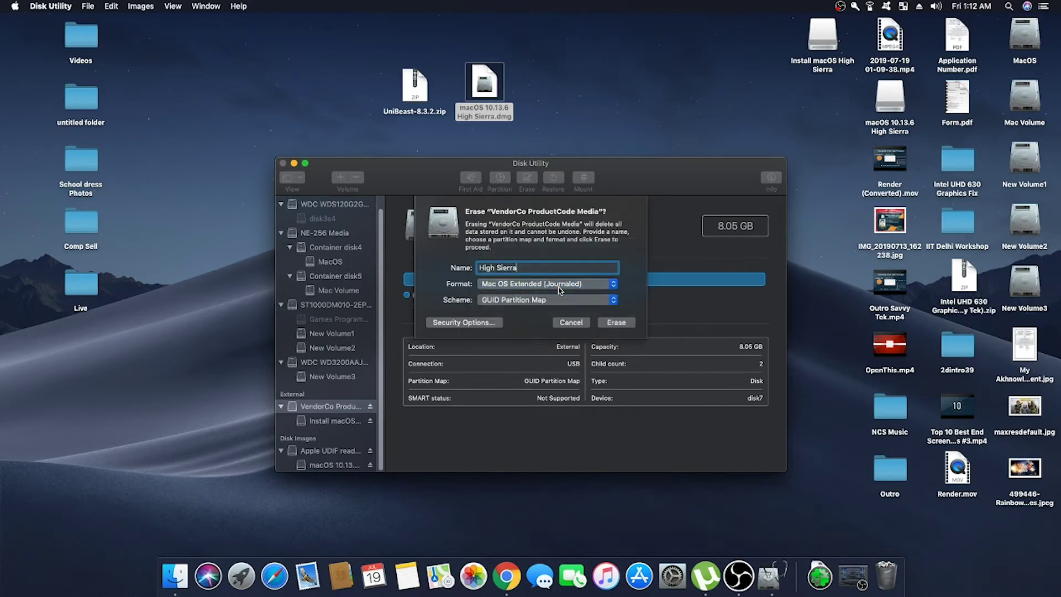
click(523, 300)
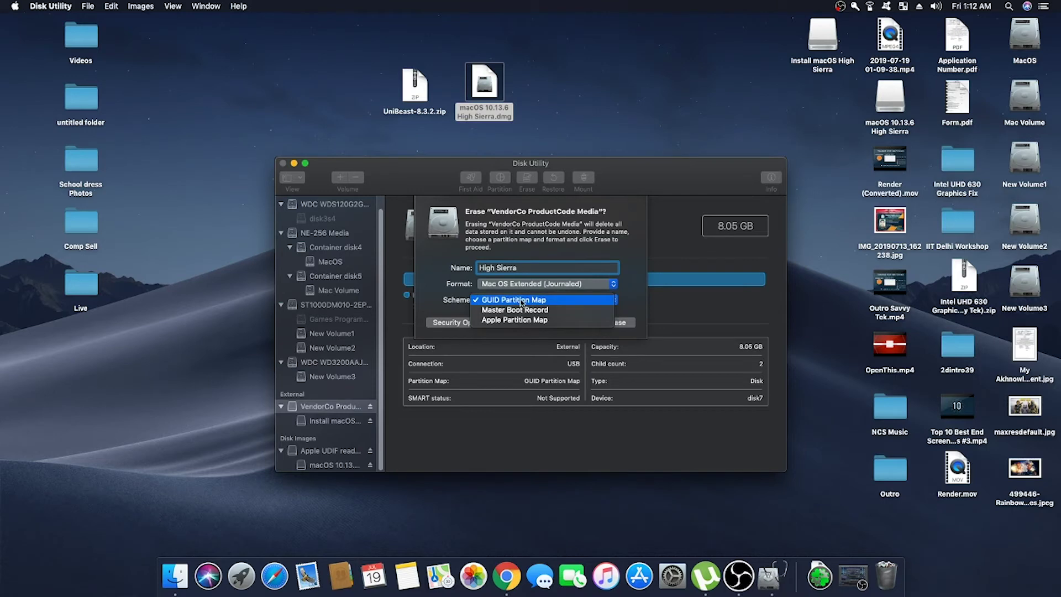
click(521, 301)
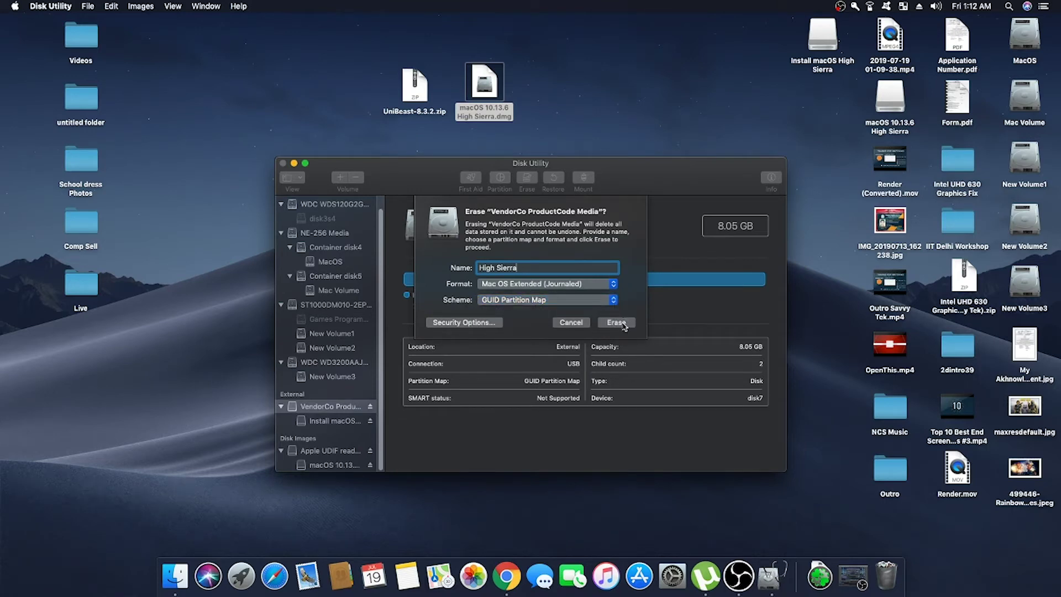
Run the erase on the VendorCo USB disk, producing the High Sierra volume.
click(617, 323)
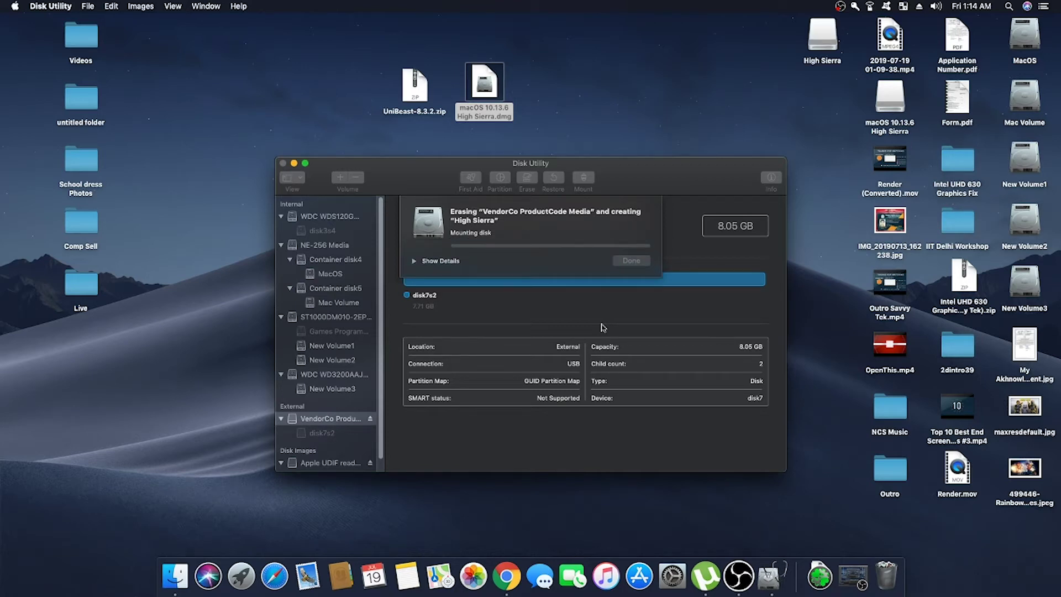
Close Disk Utility, extract UniBeast-8.3.2.zip, and launch UniBeast, allowing the downloaded app to open.
click(635, 265)
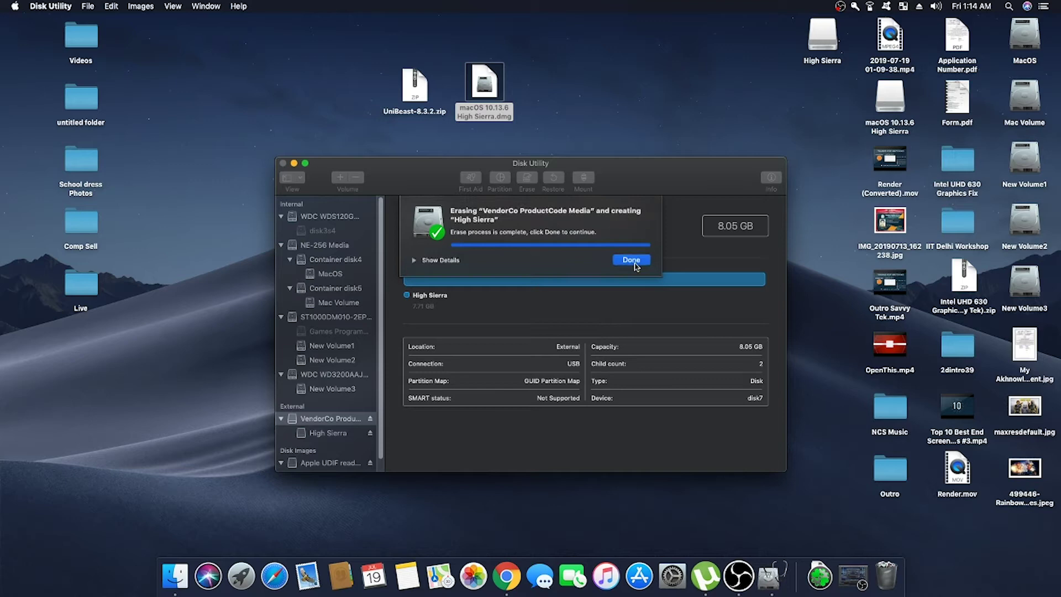
click(283, 163)
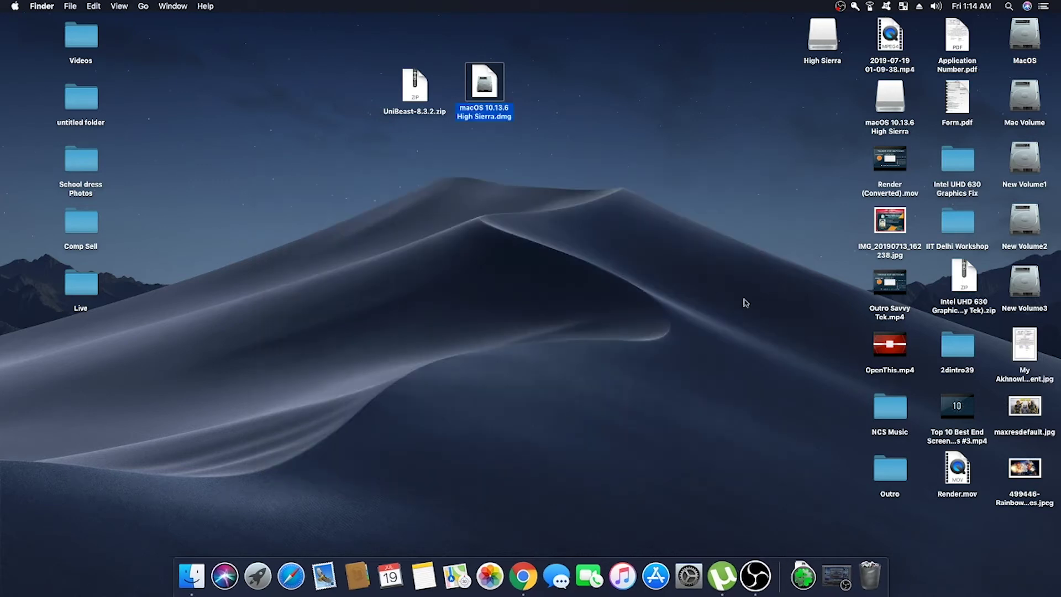
click(407, 135)
double_click(412, 98)
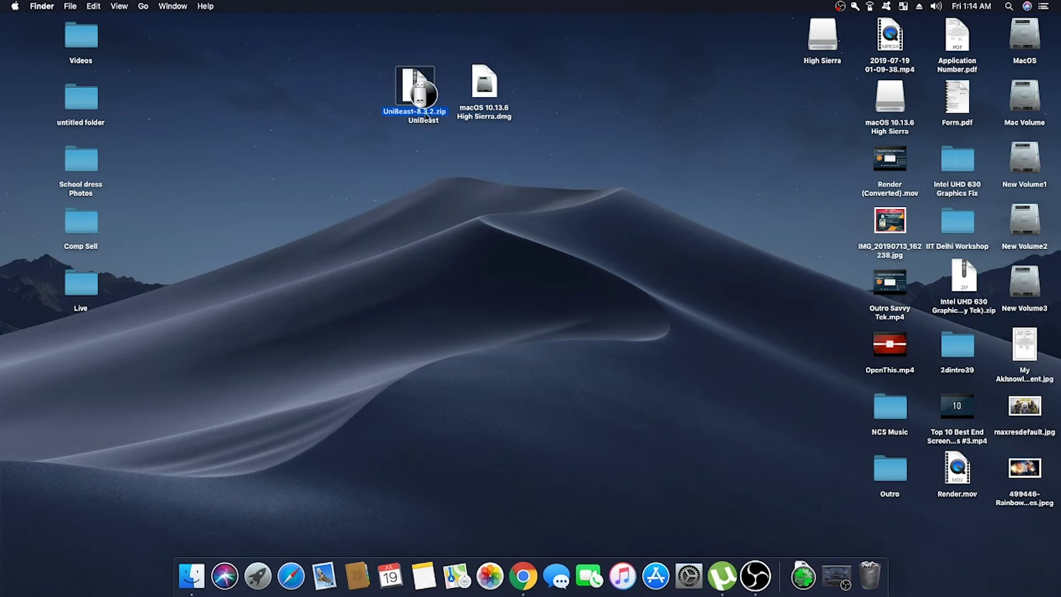
drag(425, 100, 579, 102)
double_click(578, 99)
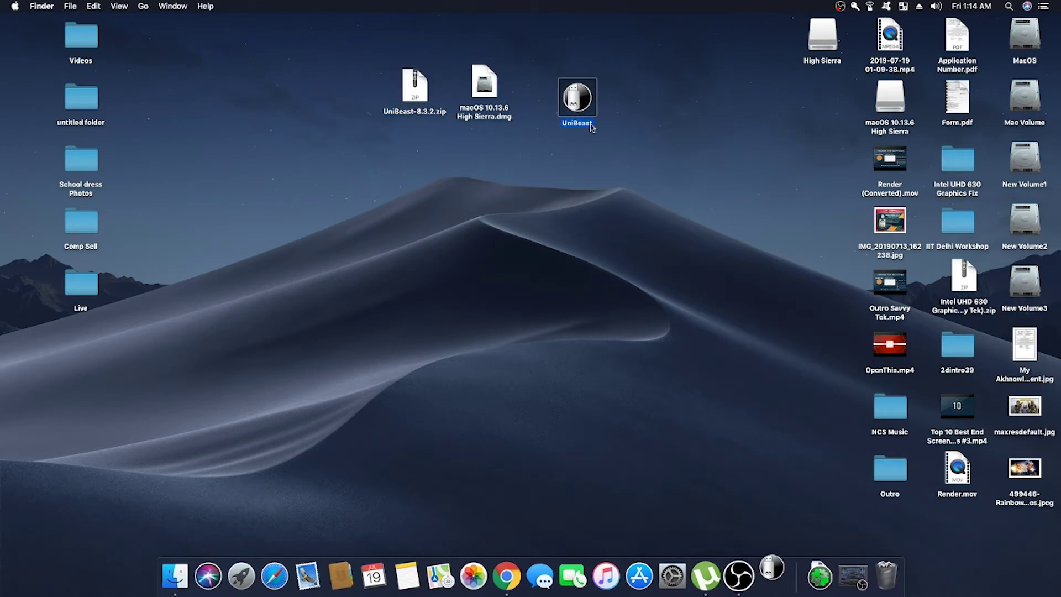
click(618, 197)
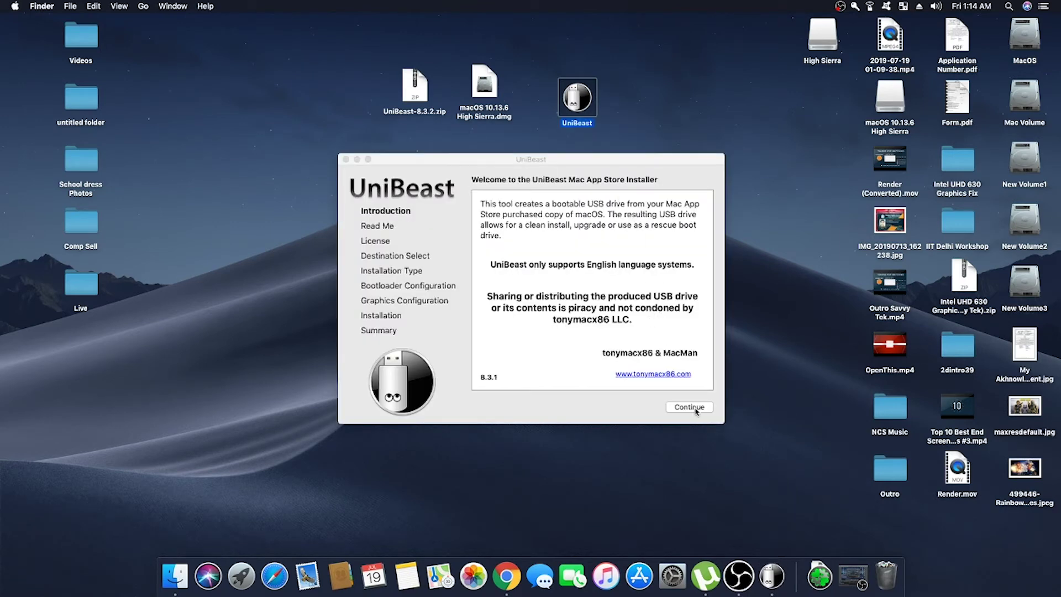
Move through UniBeast's Introduction and Read Me pages and agree to the license.
click(695, 409)
click(696, 411)
click(696, 410)
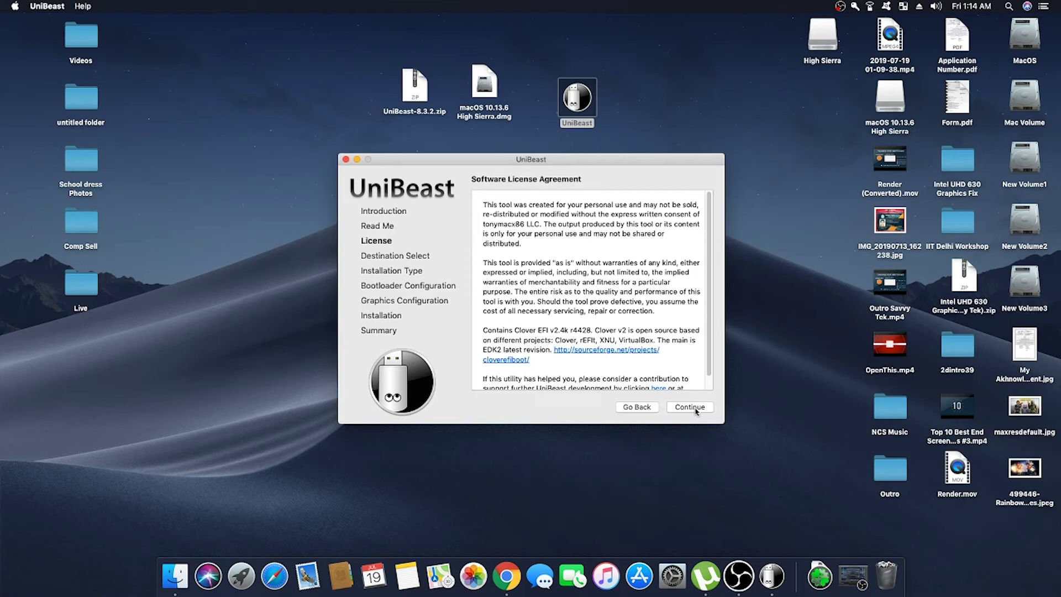
click(696, 410)
click(629, 224)
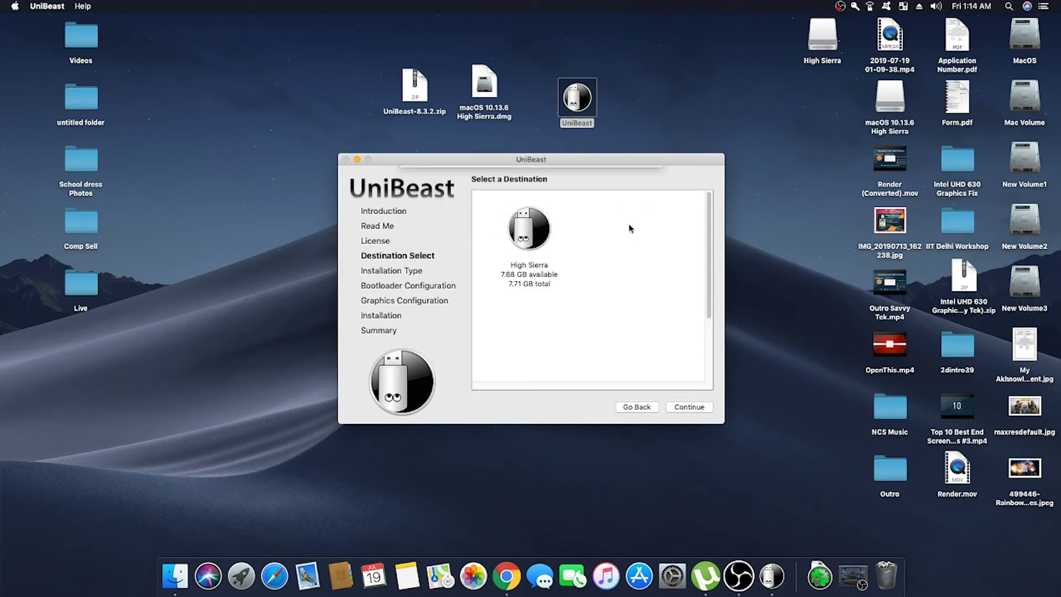
Choose the High Sierra USB drive as destination and High Sierra as the OS to install.
click(523, 245)
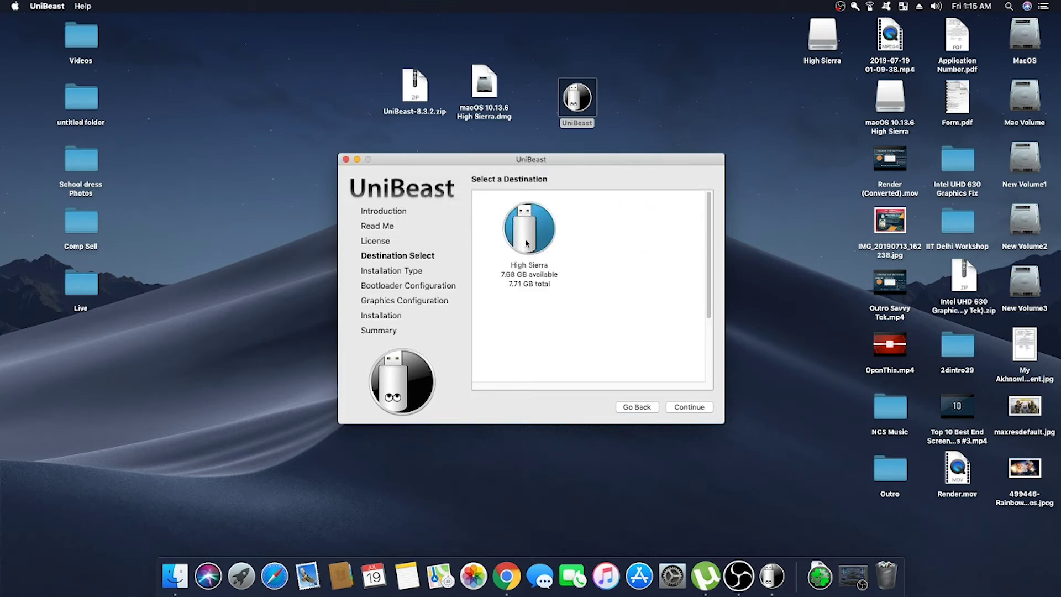
click(691, 407)
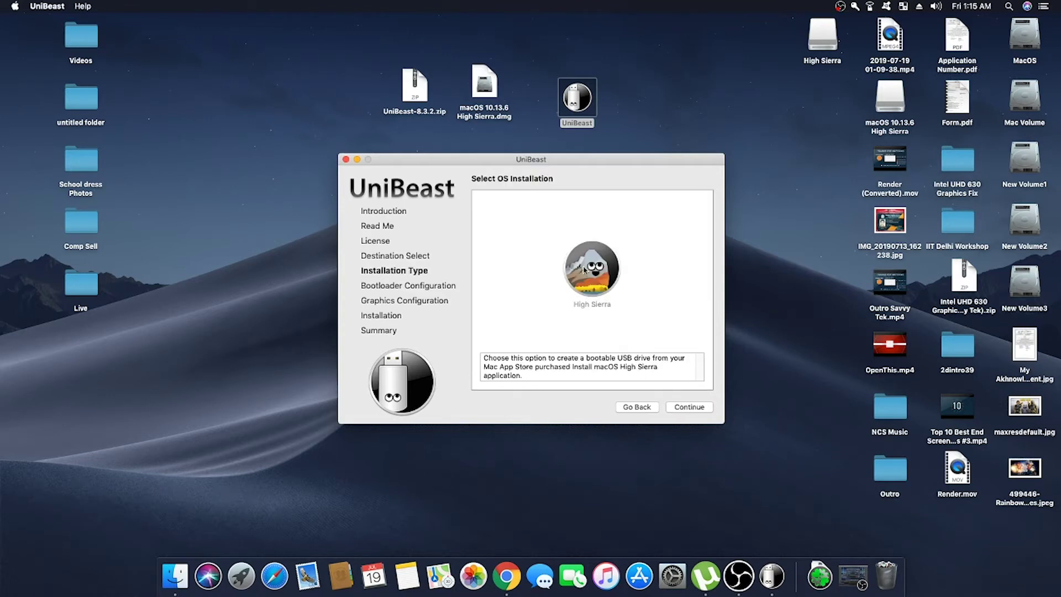
click(686, 408)
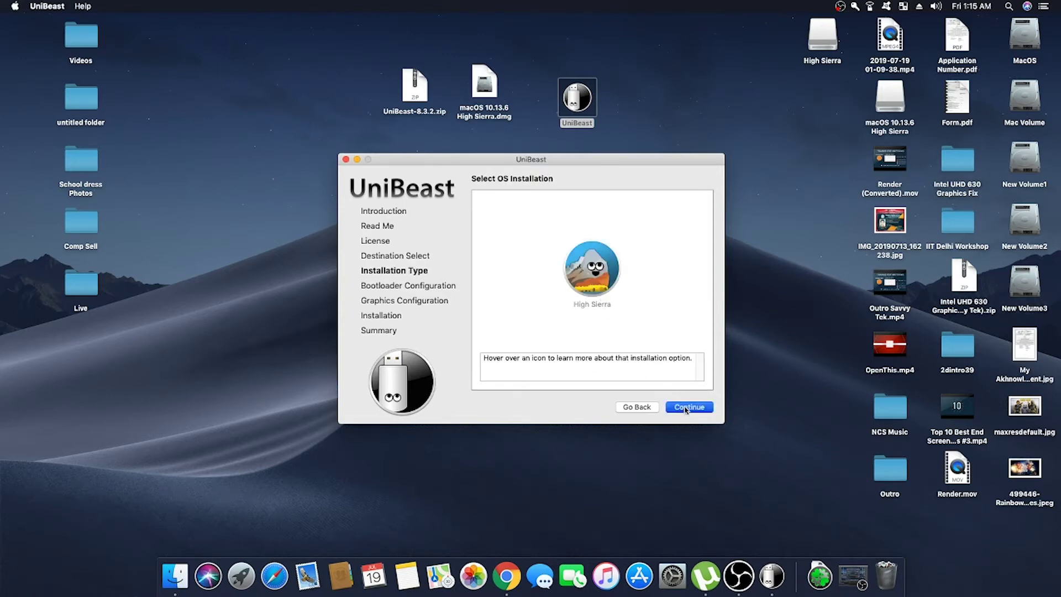
click(686, 408)
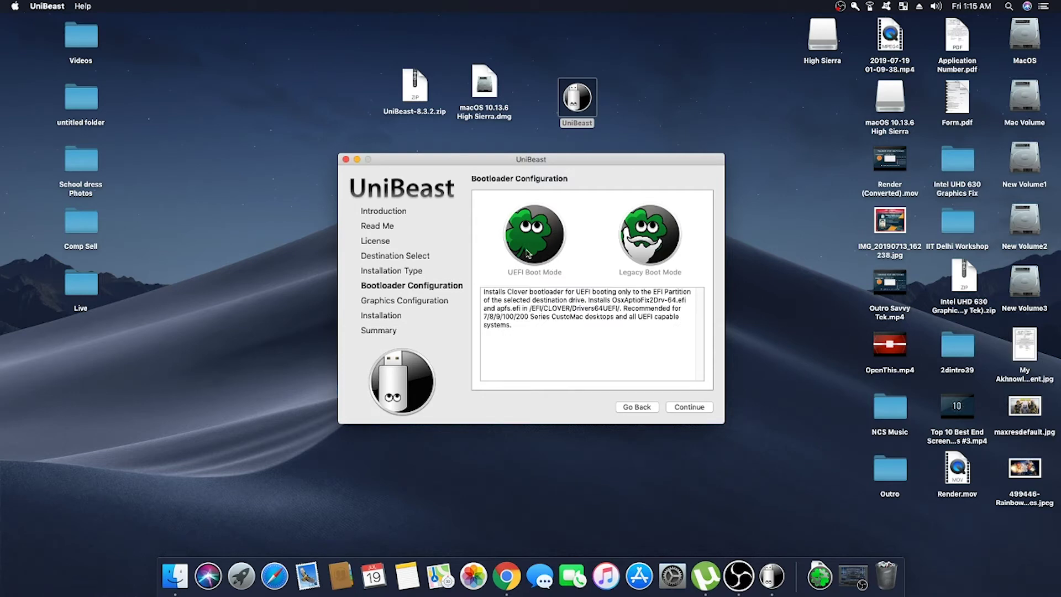
Choose UEFI Boot Mode and leave ATI/NVIDIA graphics injection unchecked.
click(551, 250)
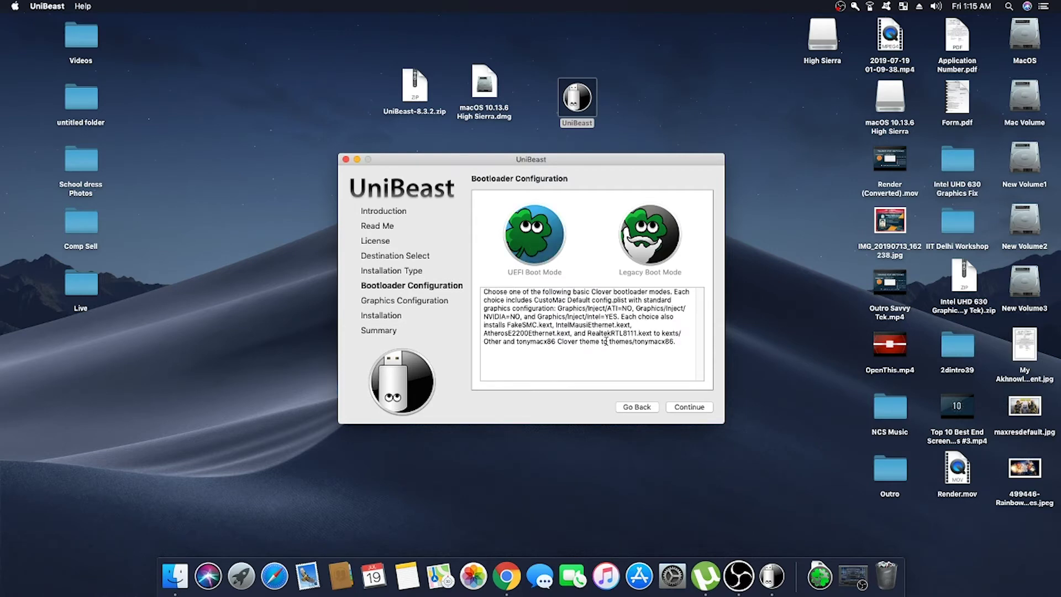
click(688, 406)
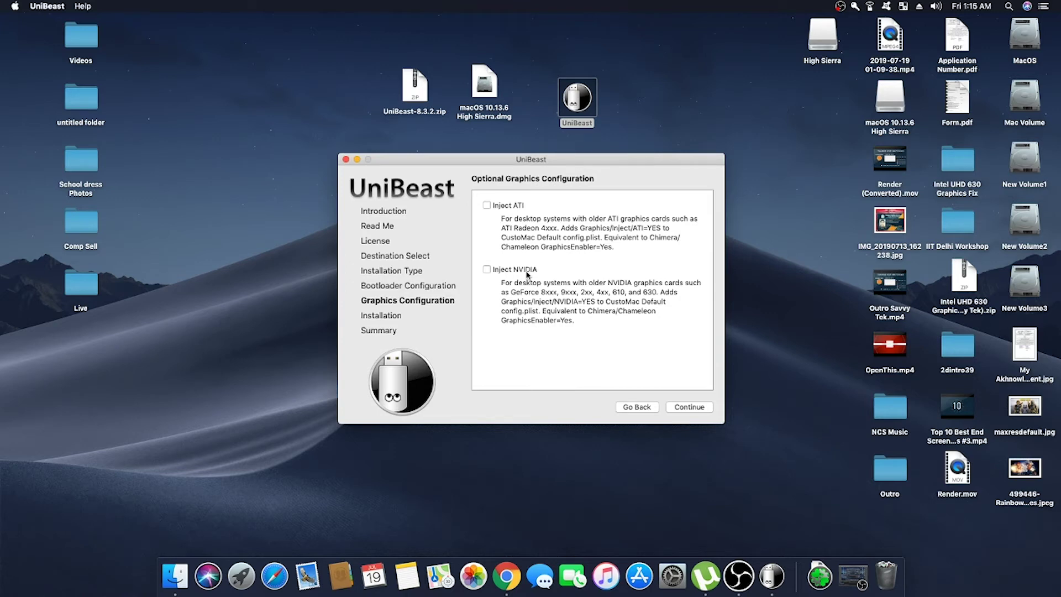
click(678, 408)
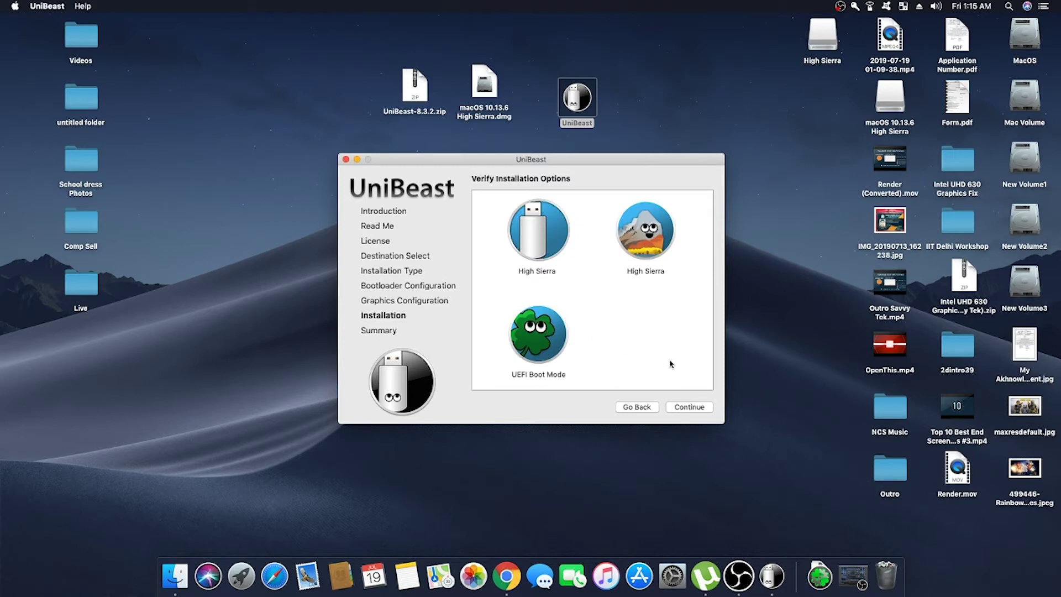
Start creating the bootable drive, authorizing it with the administrator password.
click(693, 408)
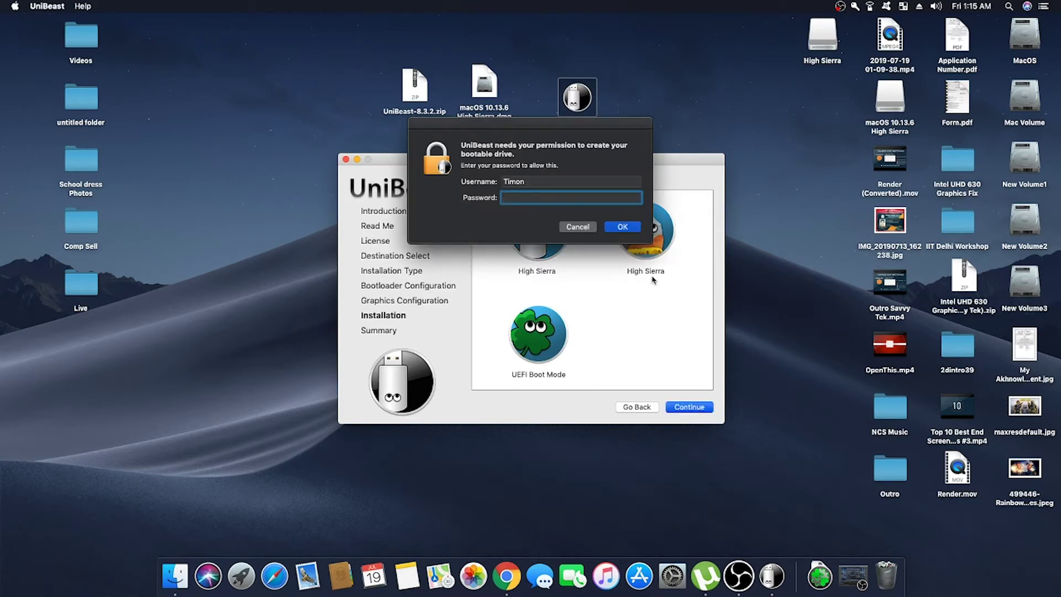
text(•••••)
key(Return)
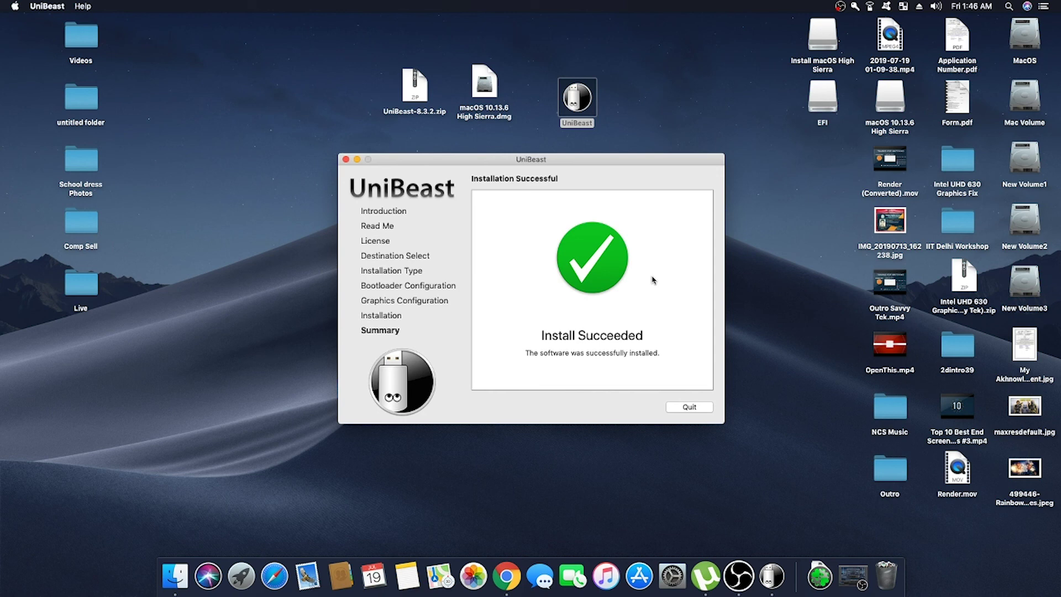
Quit UniBeast, check BOOT, CLOVER and Clover_Install_Log.txt in the EFI folder, then select both USB volumes.
click(690, 409)
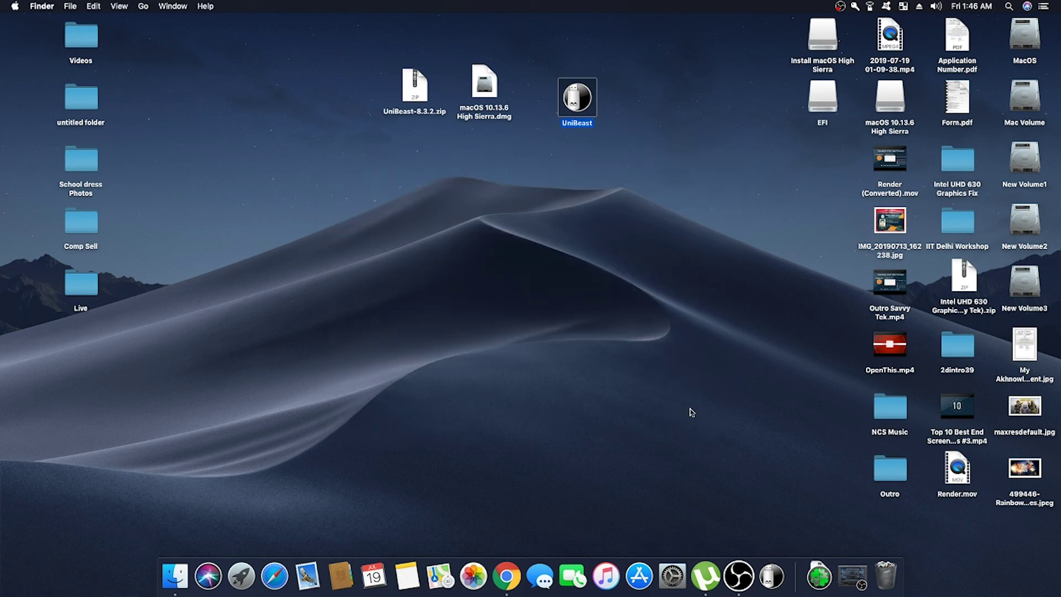
double_click(823, 105)
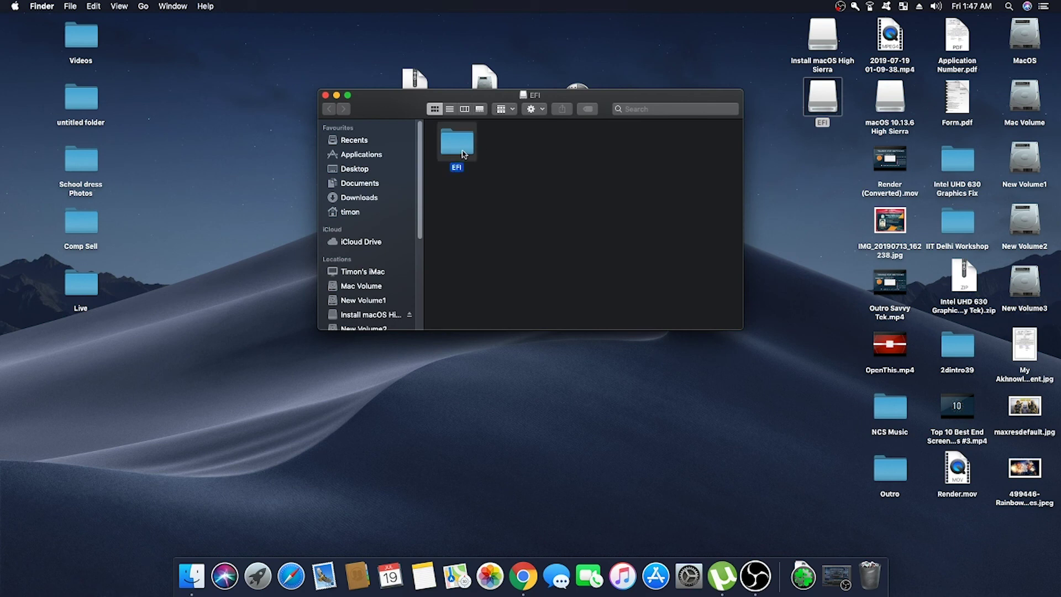
double_click(470, 150)
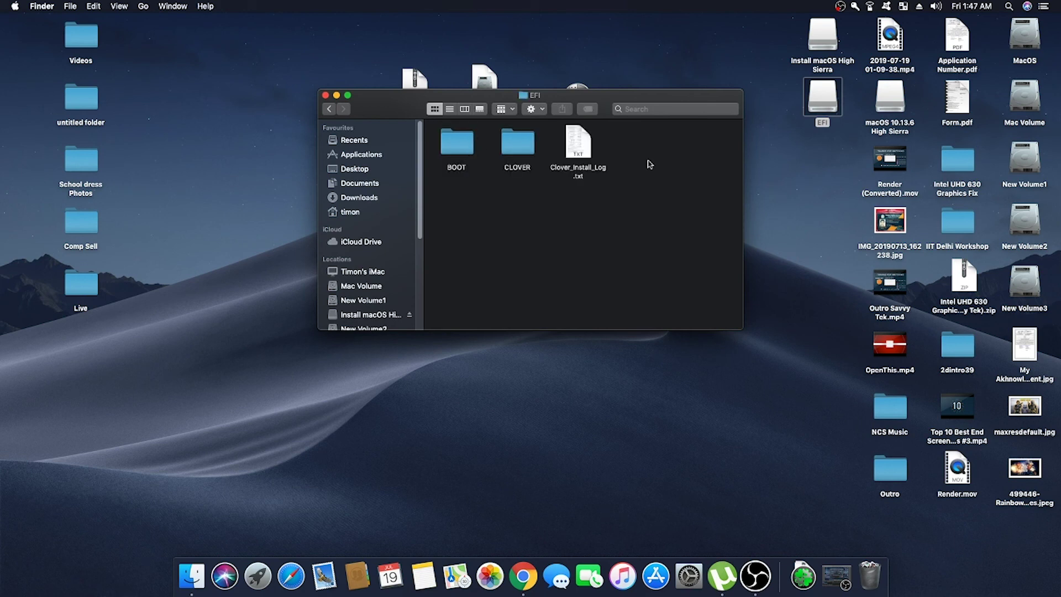
click(326, 95)
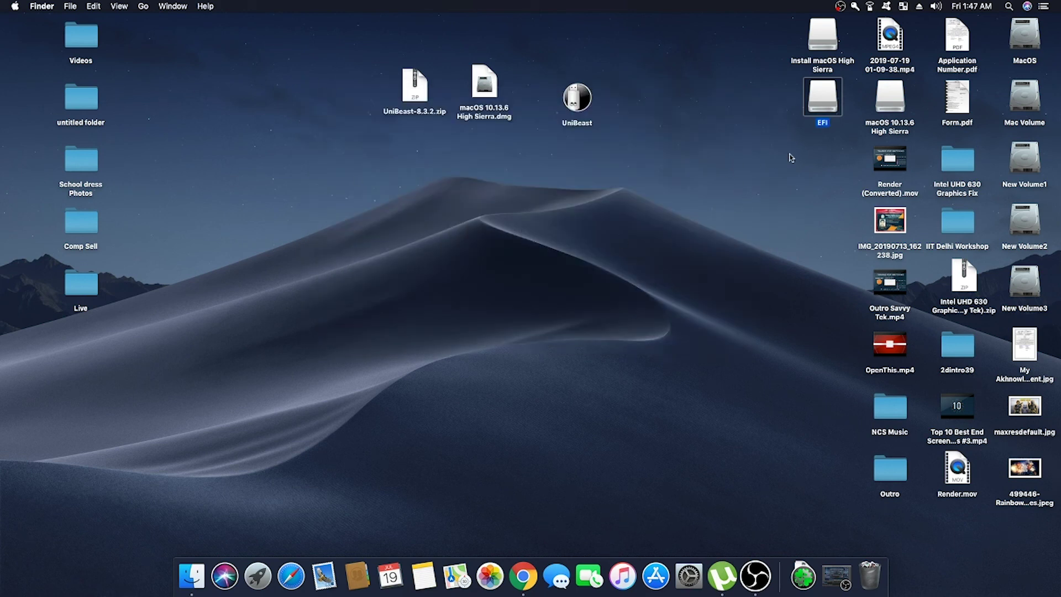
drag(813, 166, 821, 42)
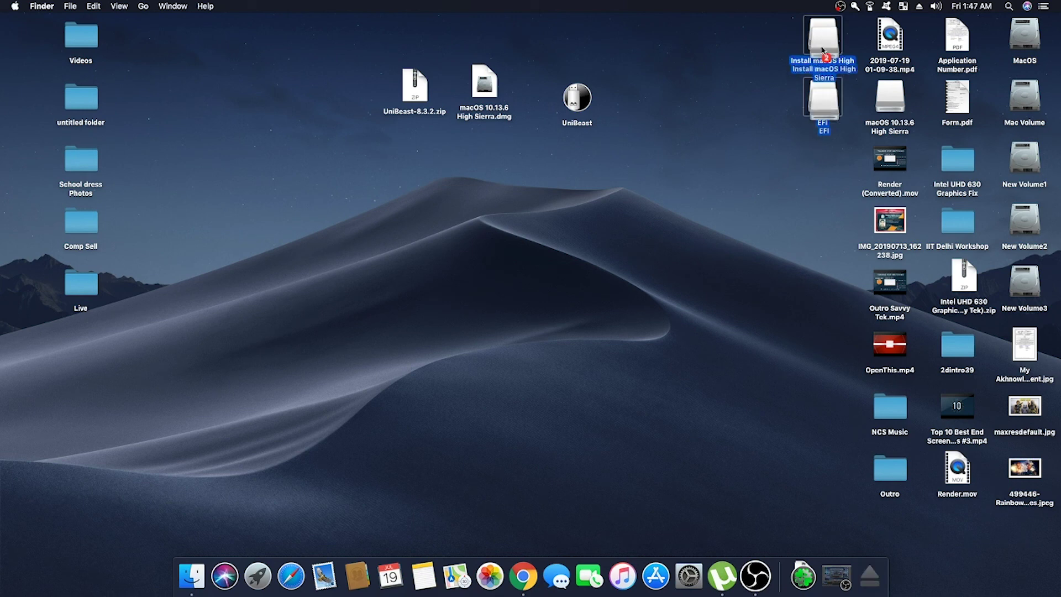